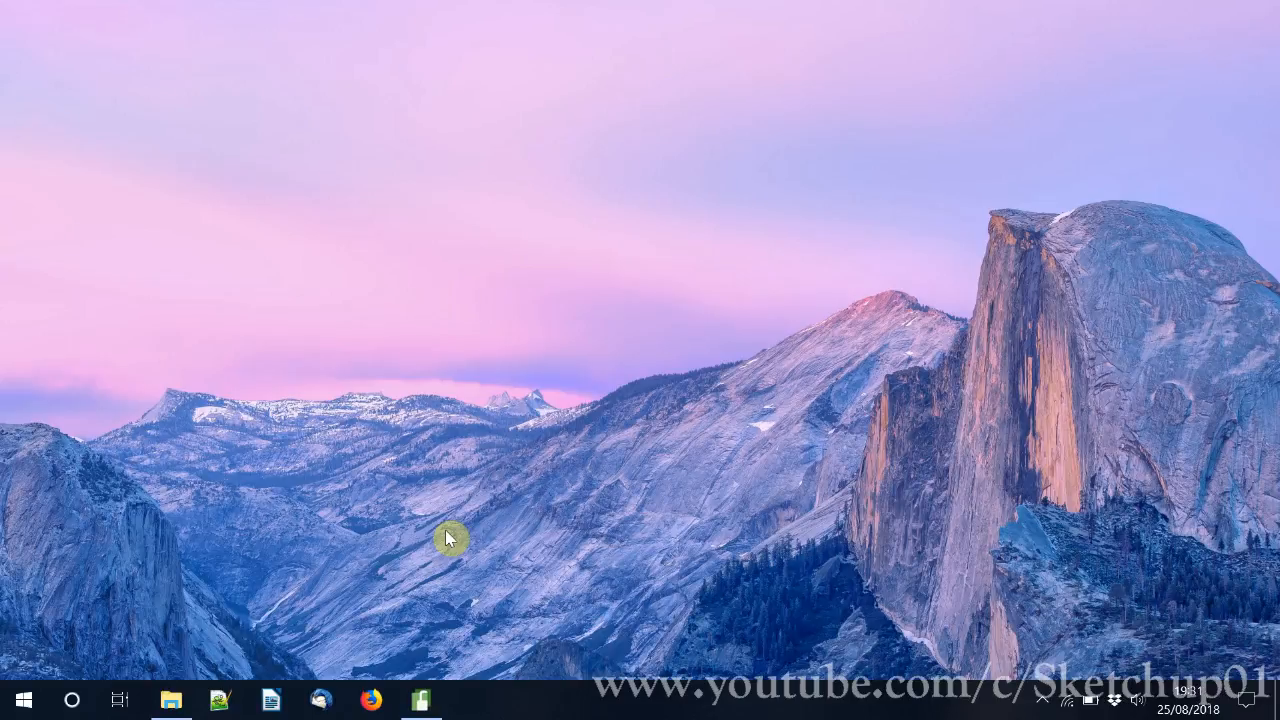
Step: Launch the newly installed AxCrypt 2.1.1560.0 from its setup and accept the welcome message
left_click(428, 703)
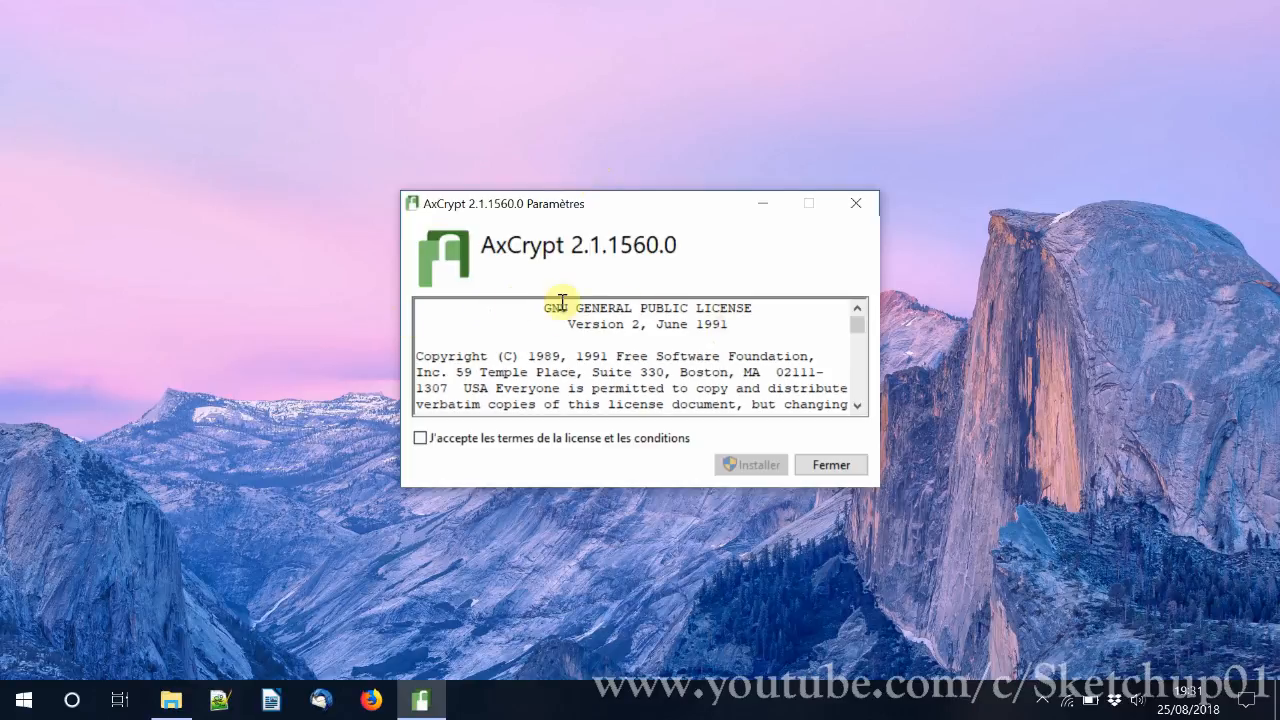
left_click_drag(566, 204, 540, 208)
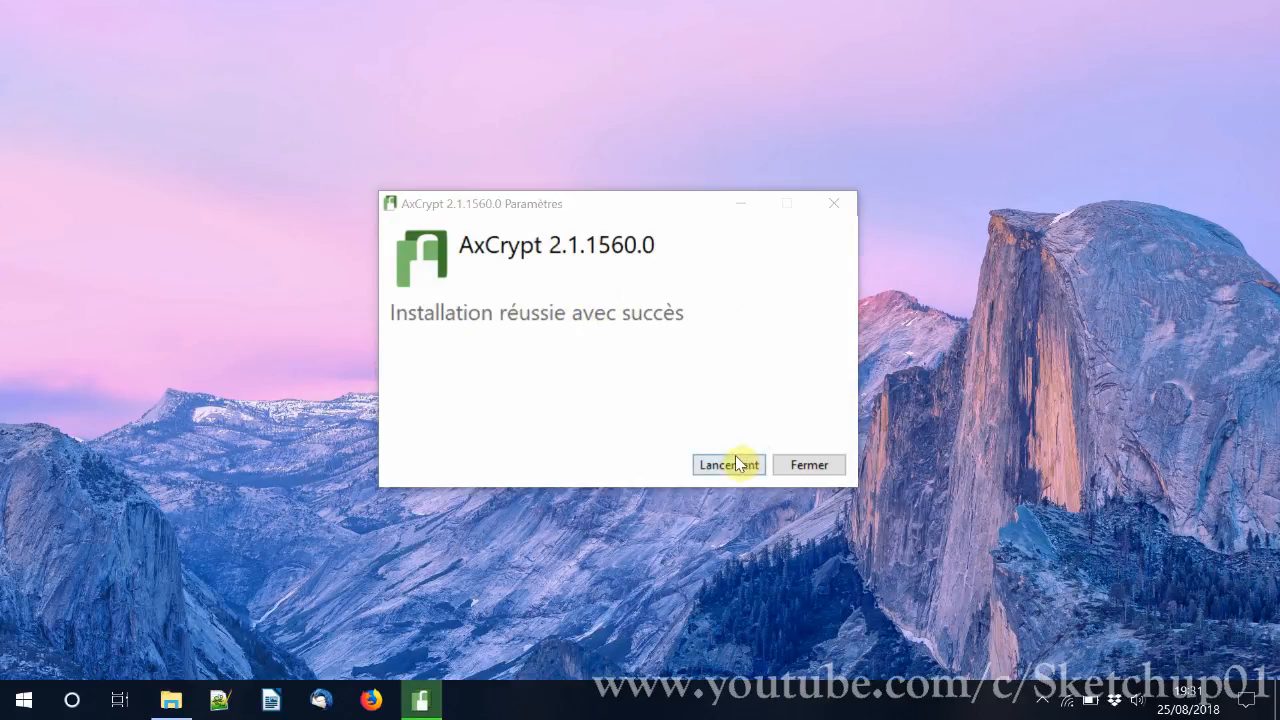
left_click(729, 466)
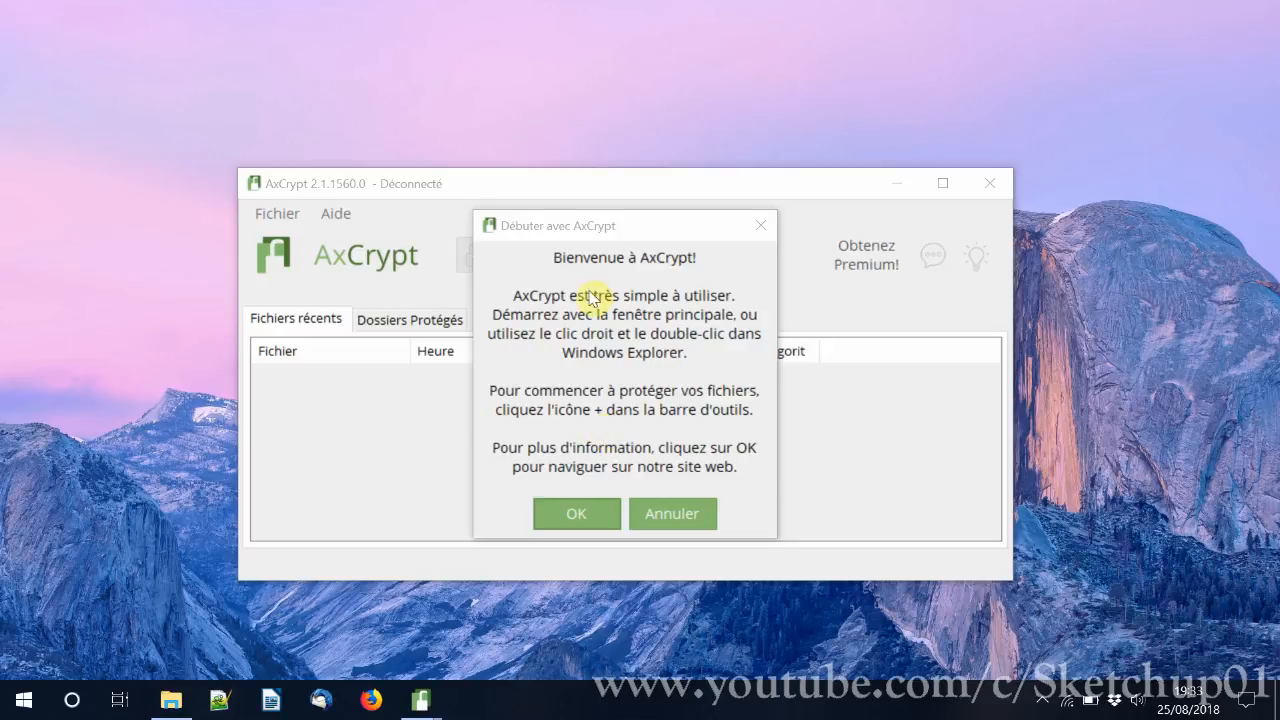
left_click(586, 519)
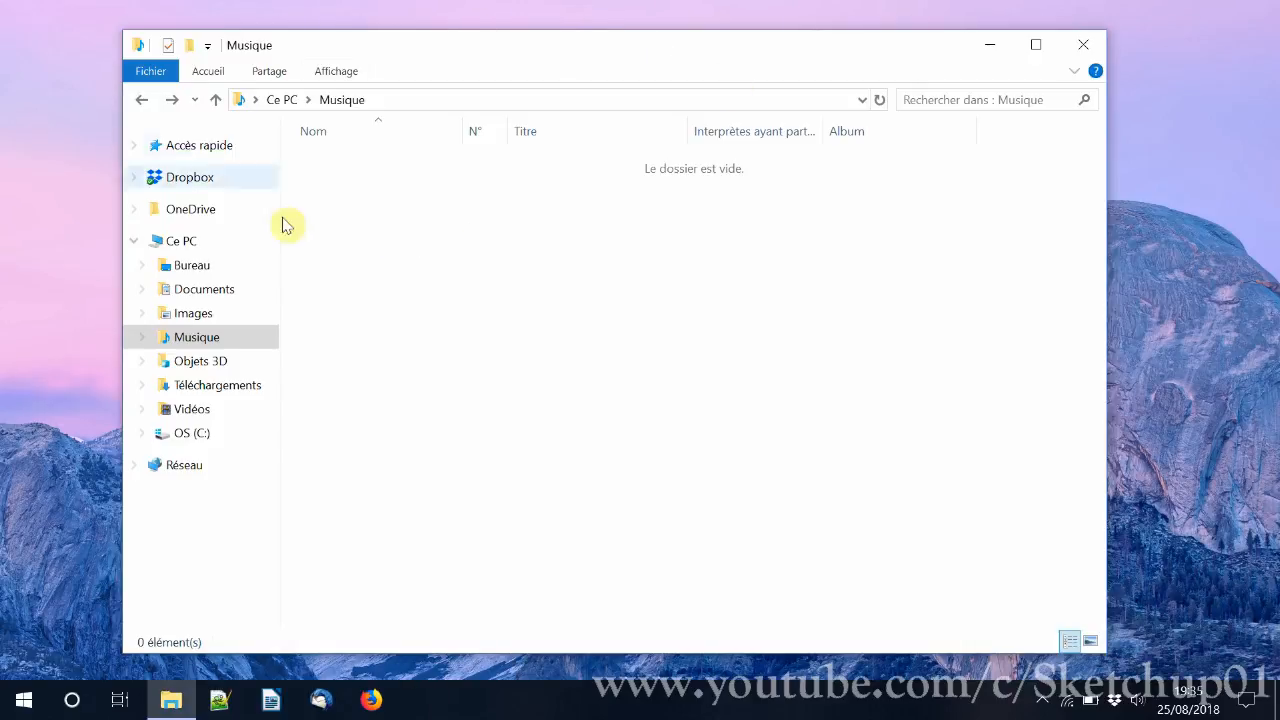
Step: Create a new OpenDocument text file named fichier.odt in the Musique folder
right_click(463, 251)
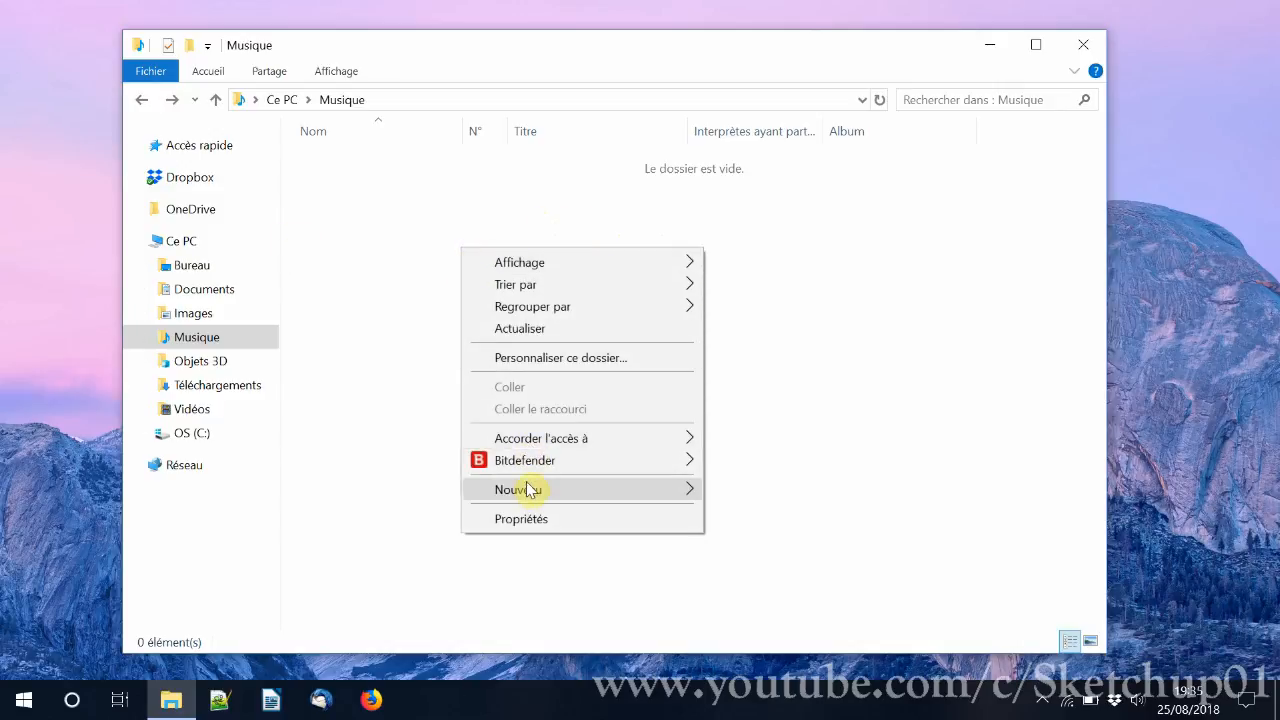
mouse_move(586, 491)
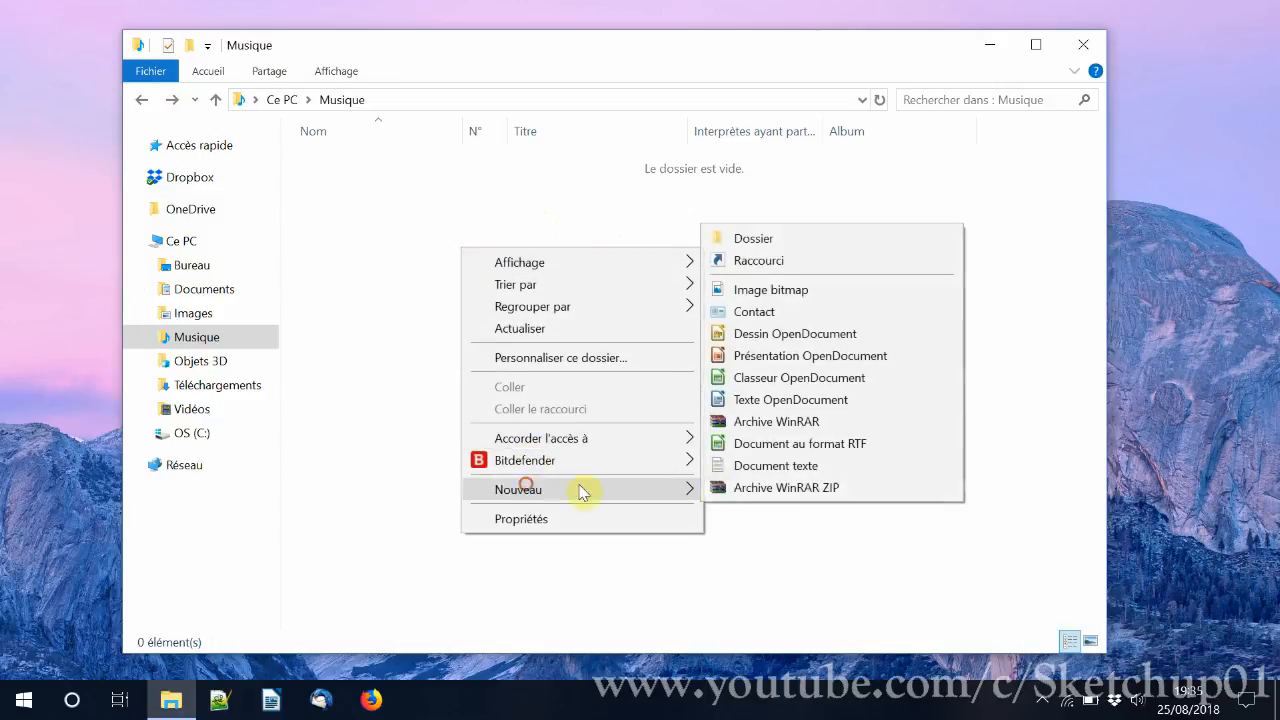
left_click(818, 404)
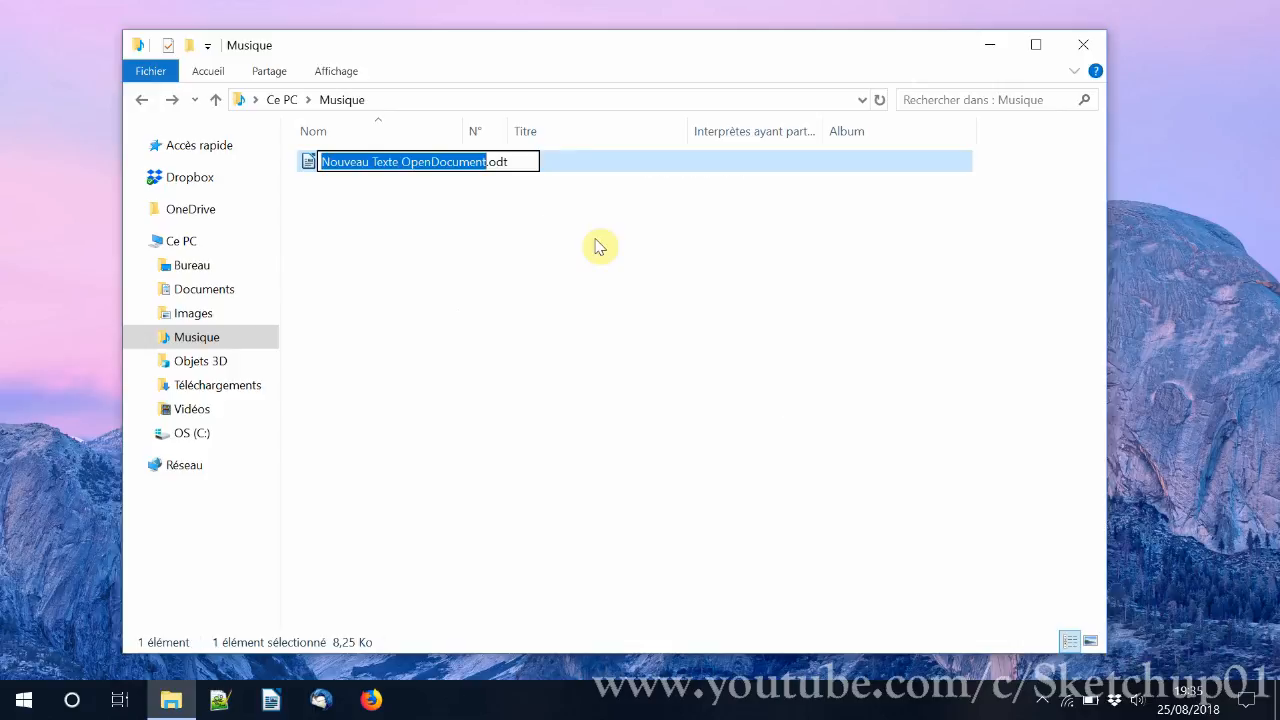
type("fichier")
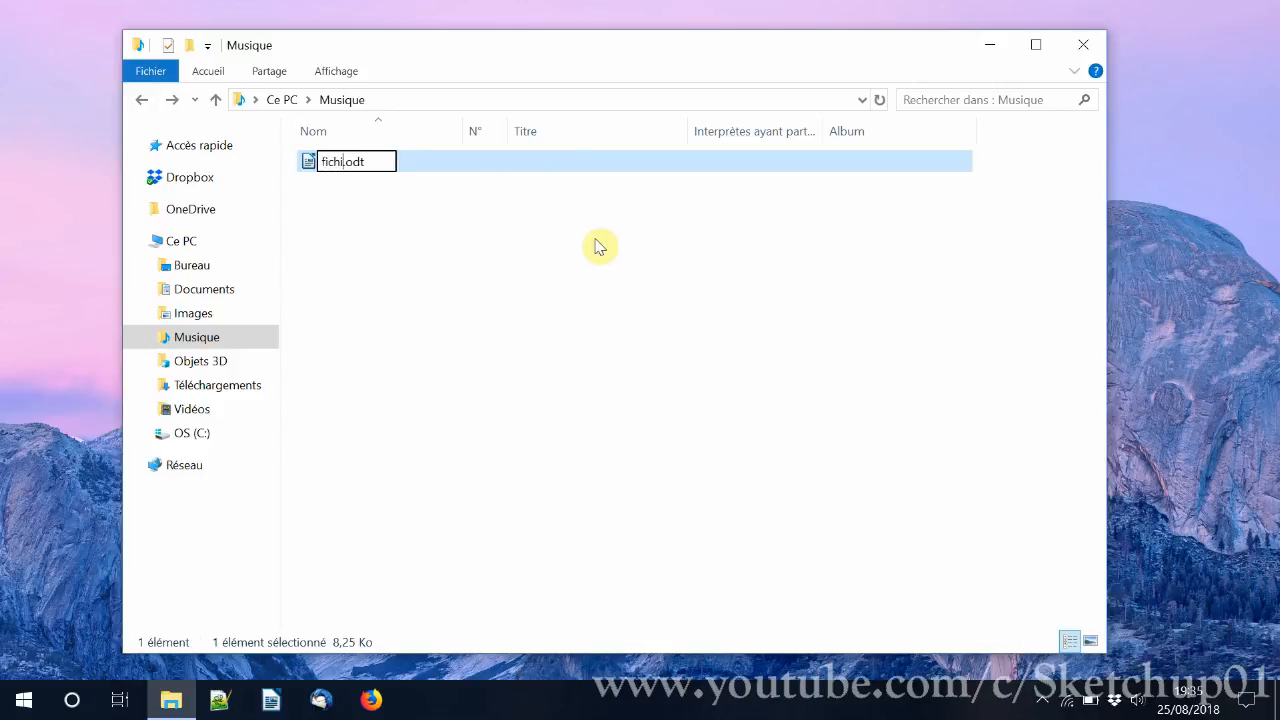
key("Return")
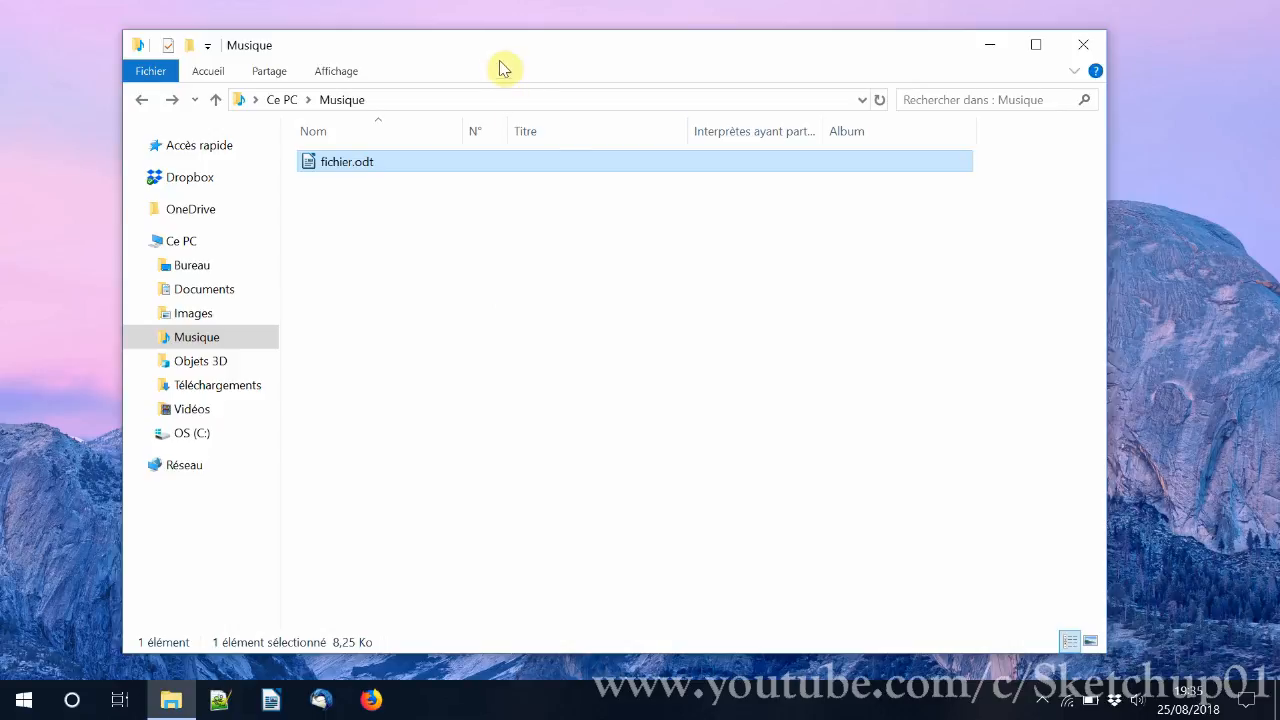
Step: Encrypt fichier.odt with AxCrypt and acknowledge the notice about not asking for the password again
left_click_drag(495, 51, 503, 64)
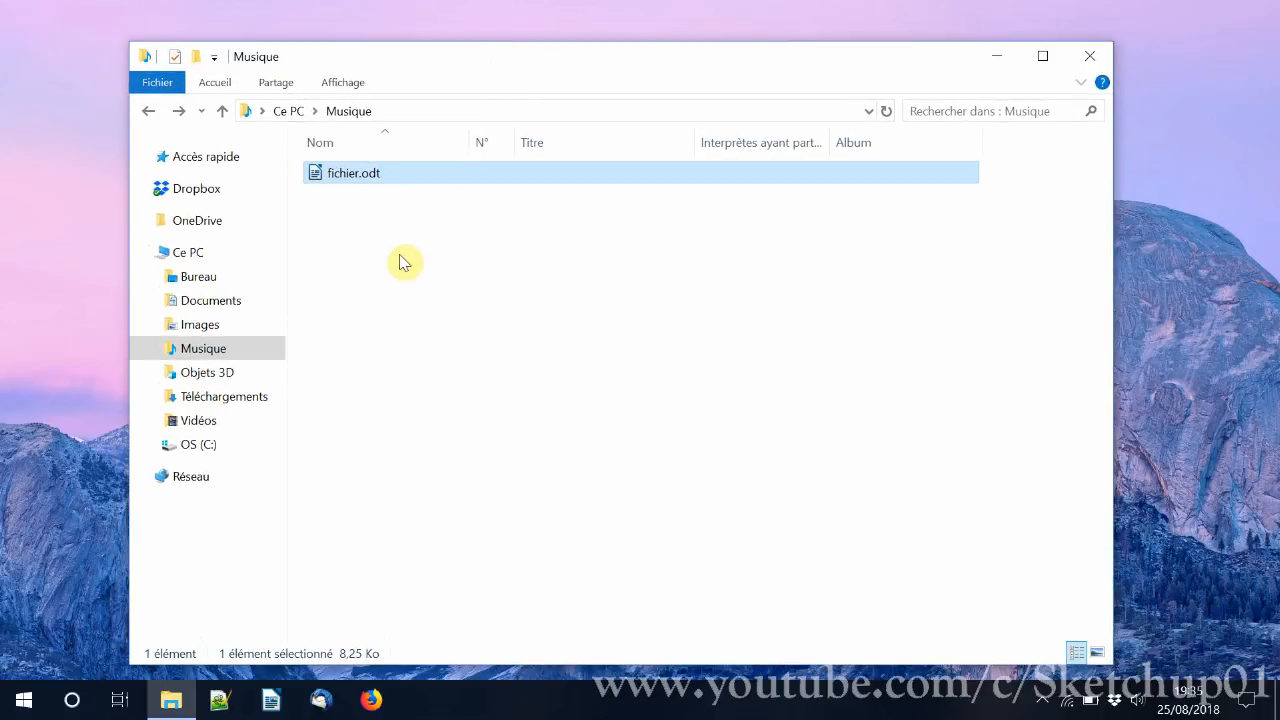
right_click(405, 180)
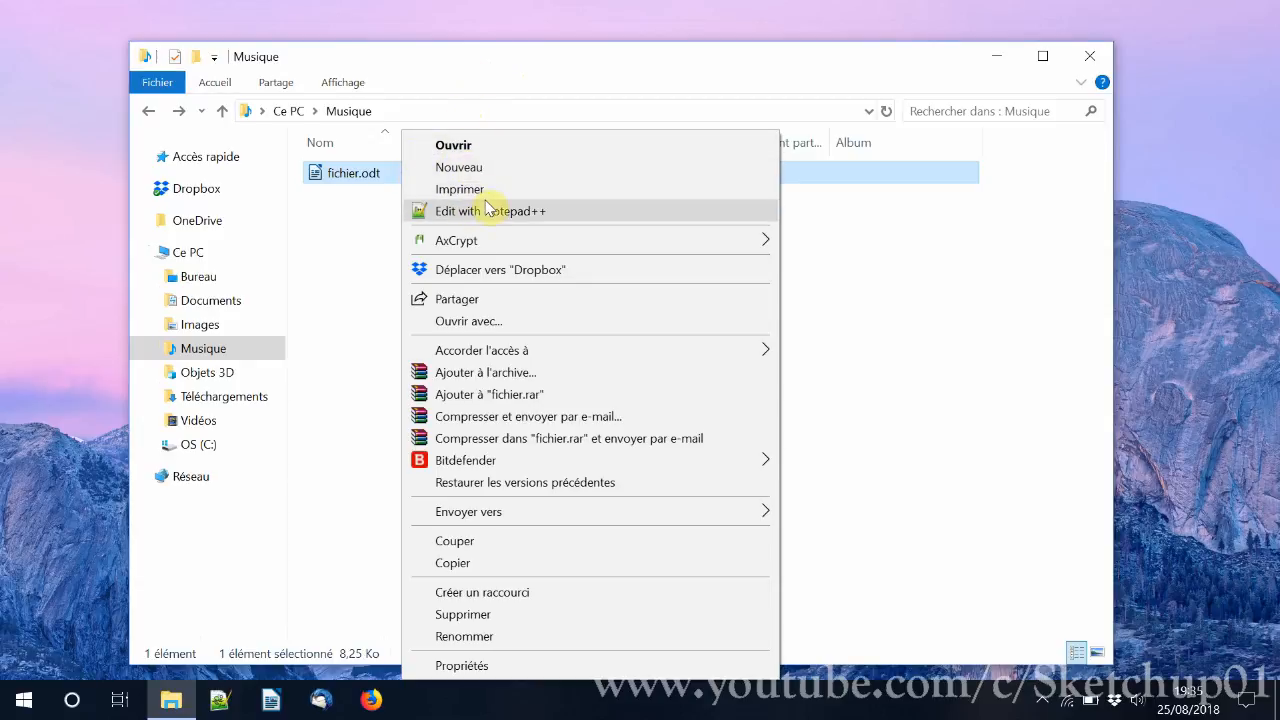
mouse_move(495, 248)
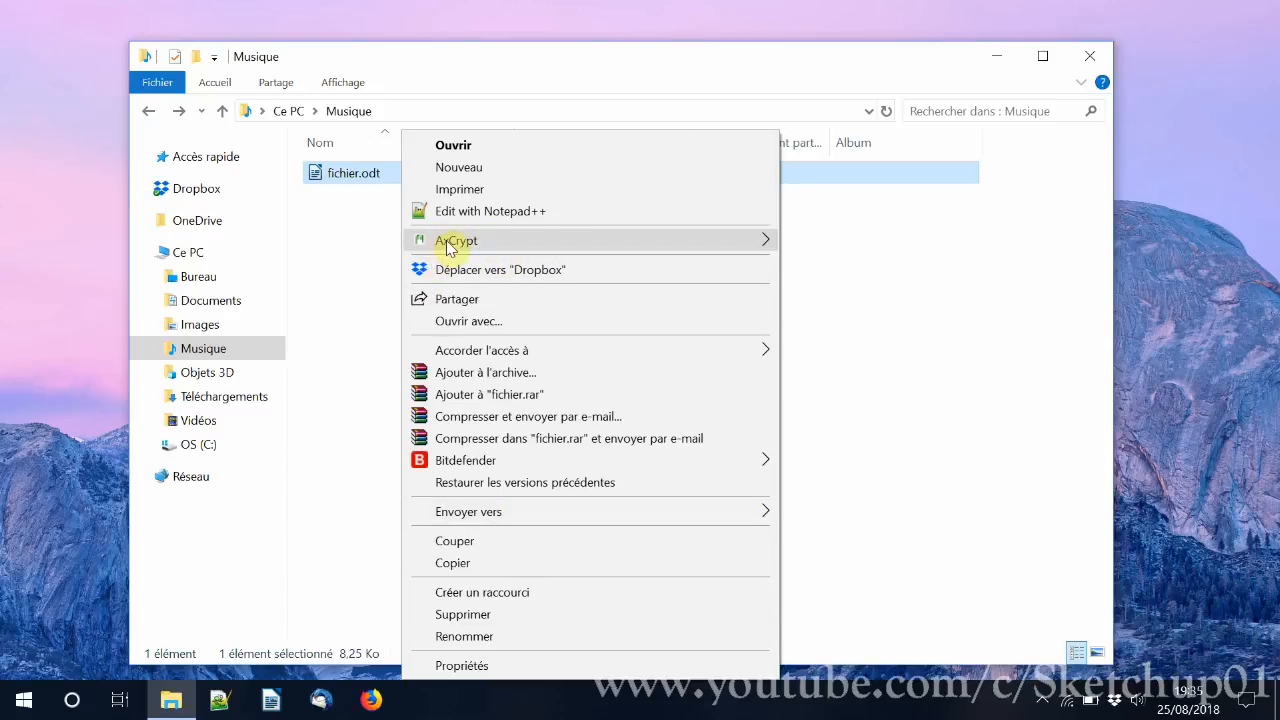
mouse_move(443, 243)
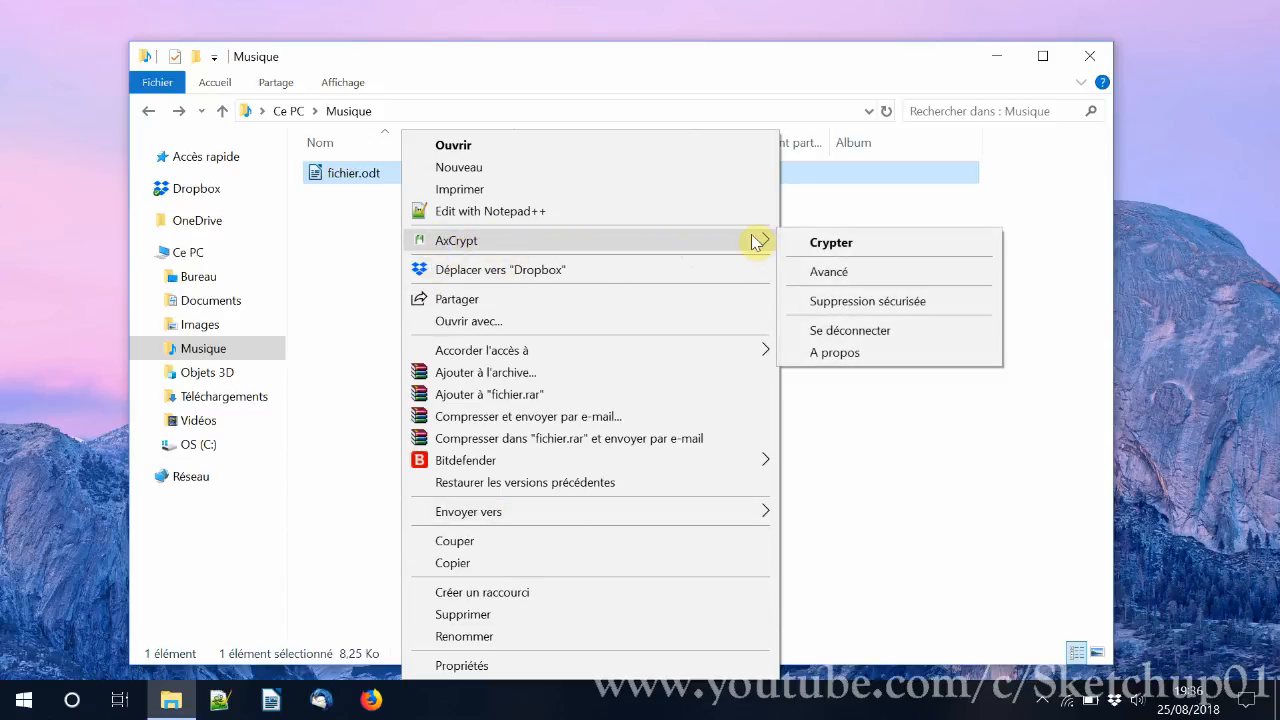
left_click(895, 250)
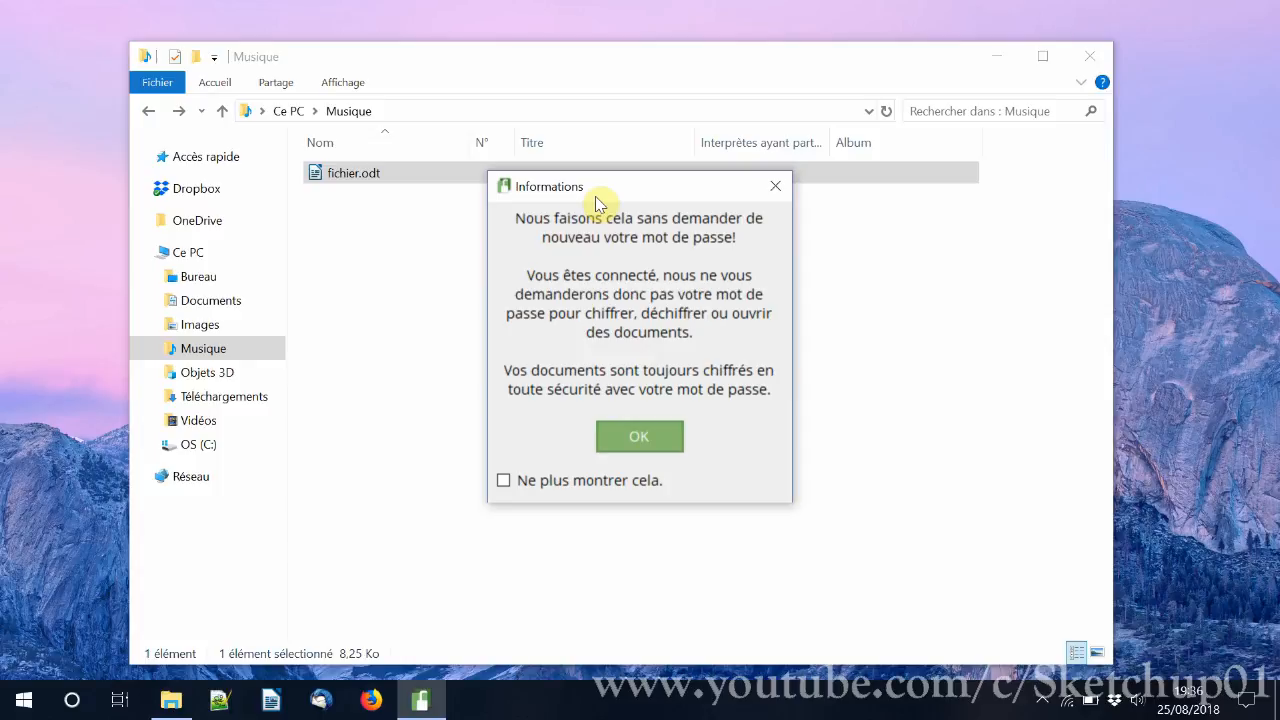
left_click(648, 440)
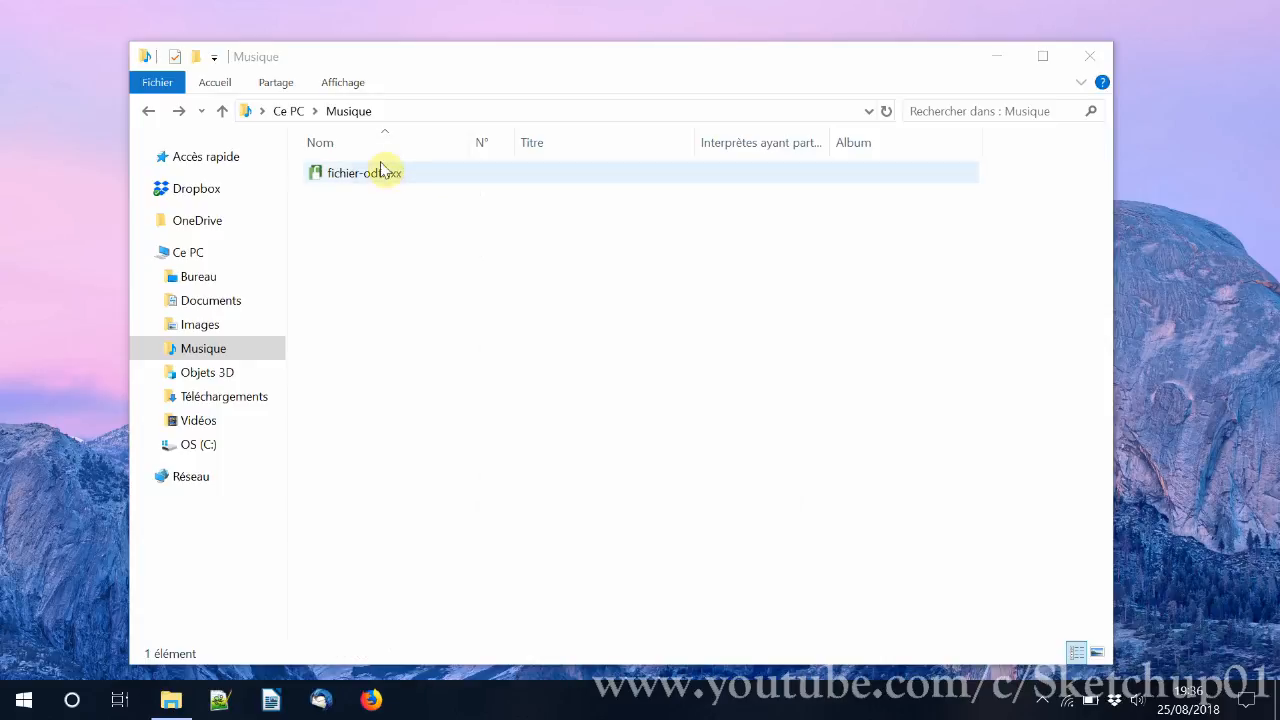
Step: Open the encrypted fichier-odt.axx to view its document in LibreOffice Writer, and close it again
double_click(432, 181)
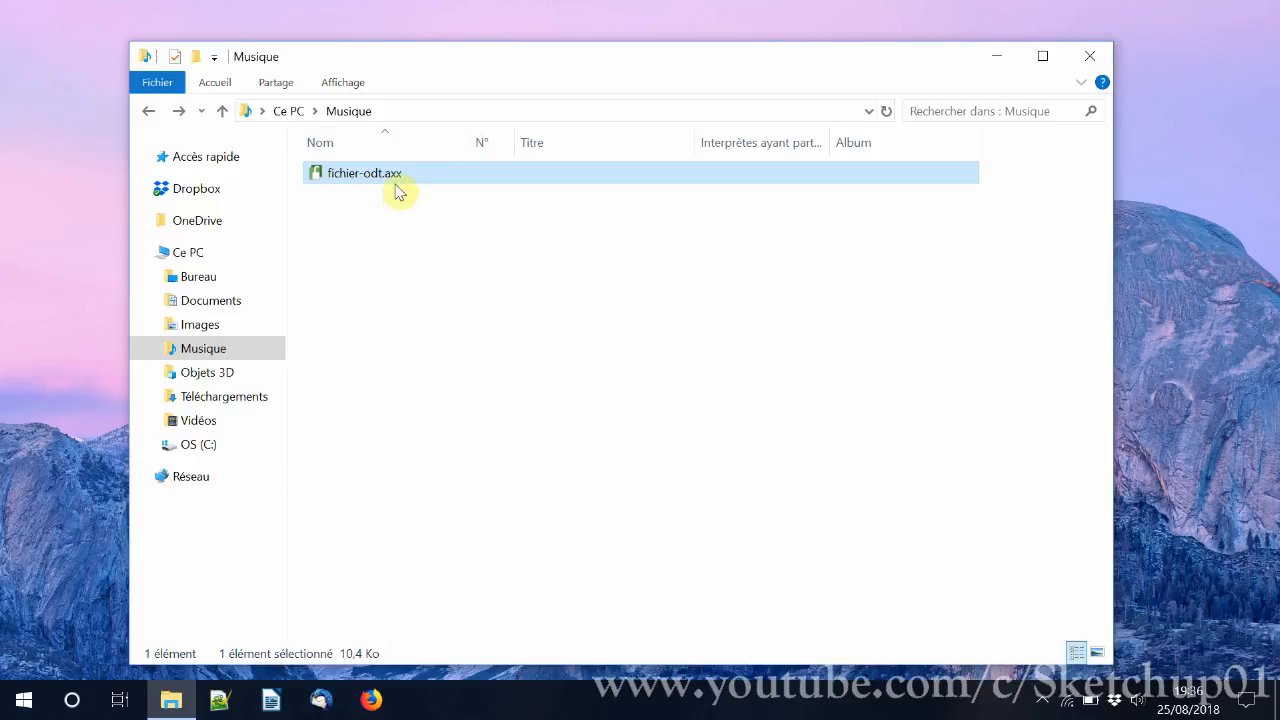
left_click(407, 204)
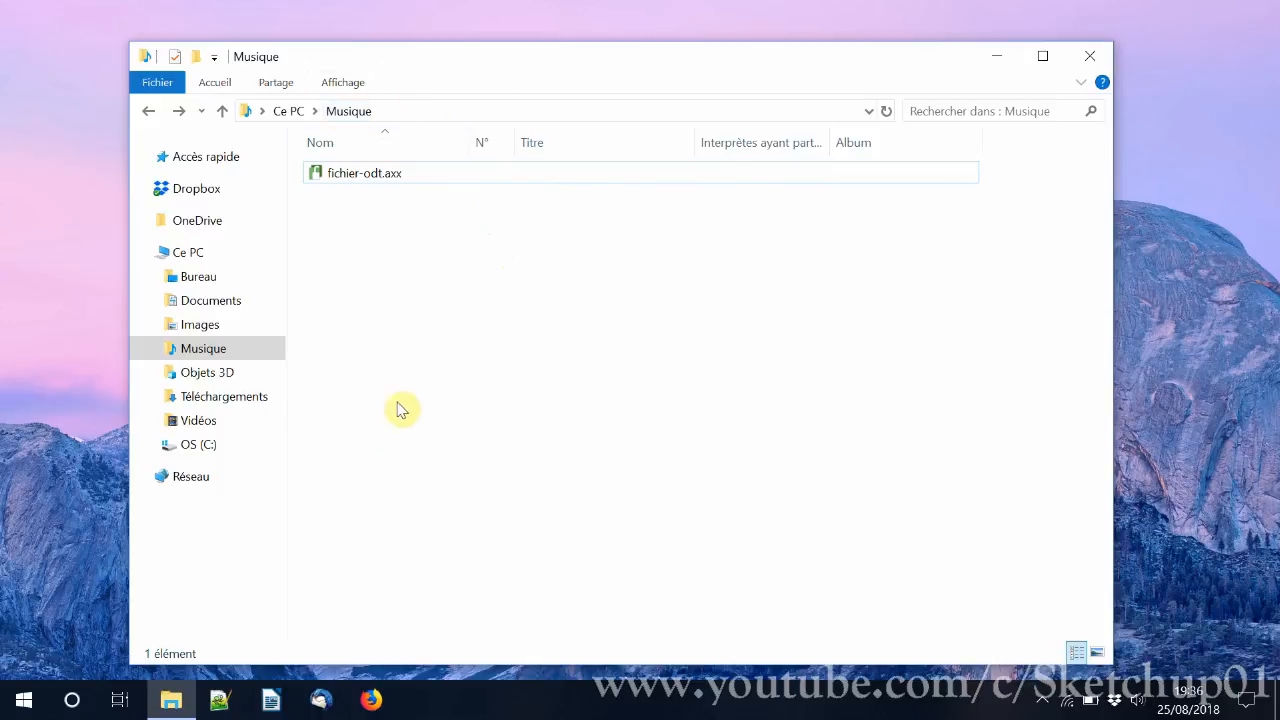
double_click(401, 174)
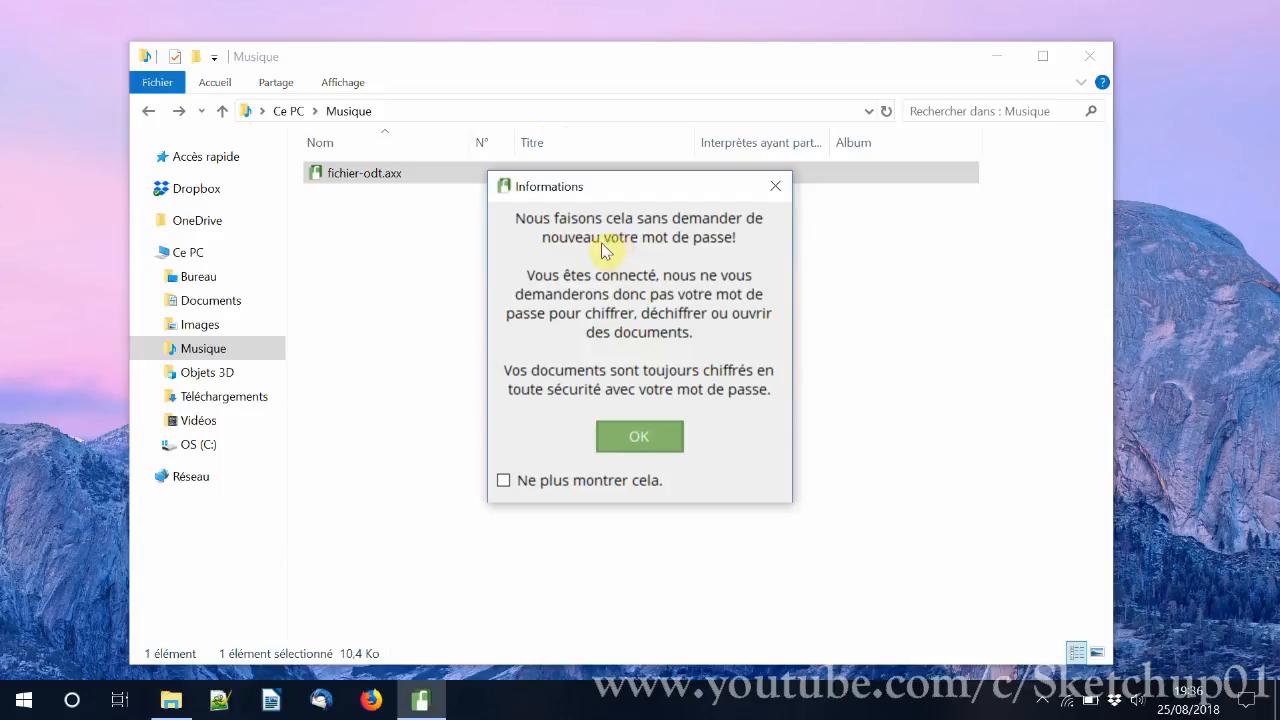
left_click(639, 441)
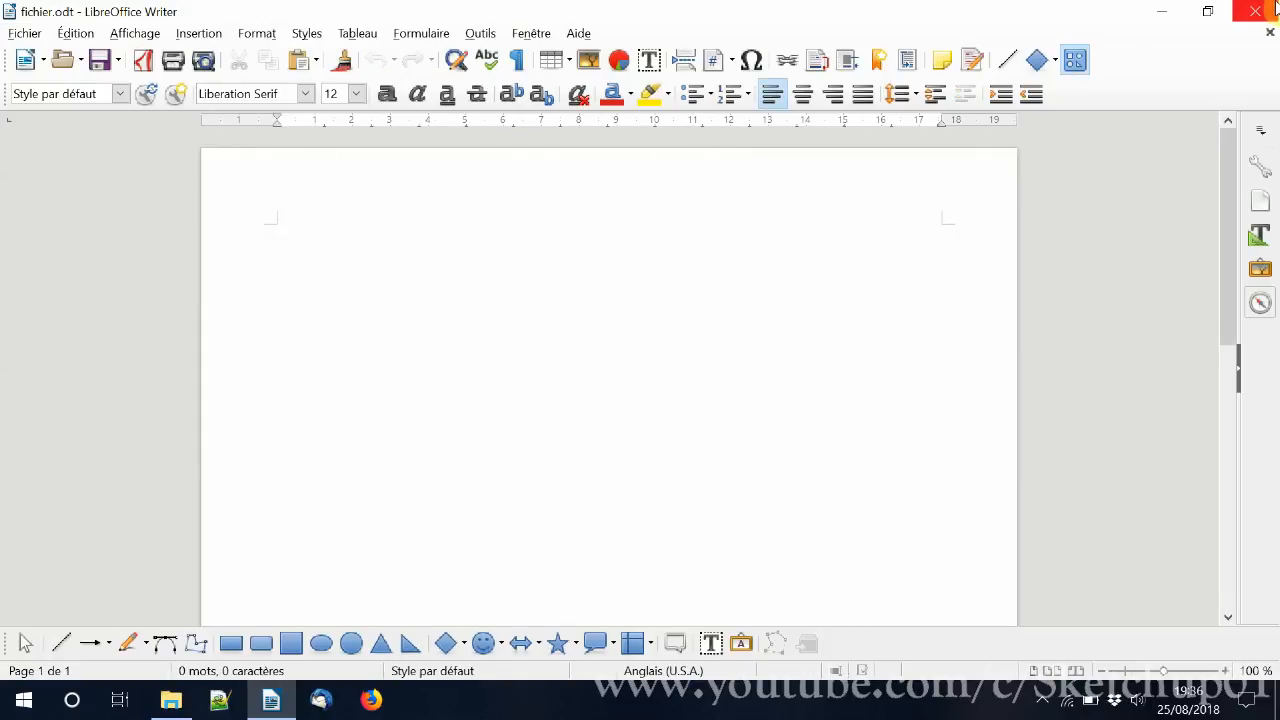
left_click(1262, 9)
left_click(648, 291)
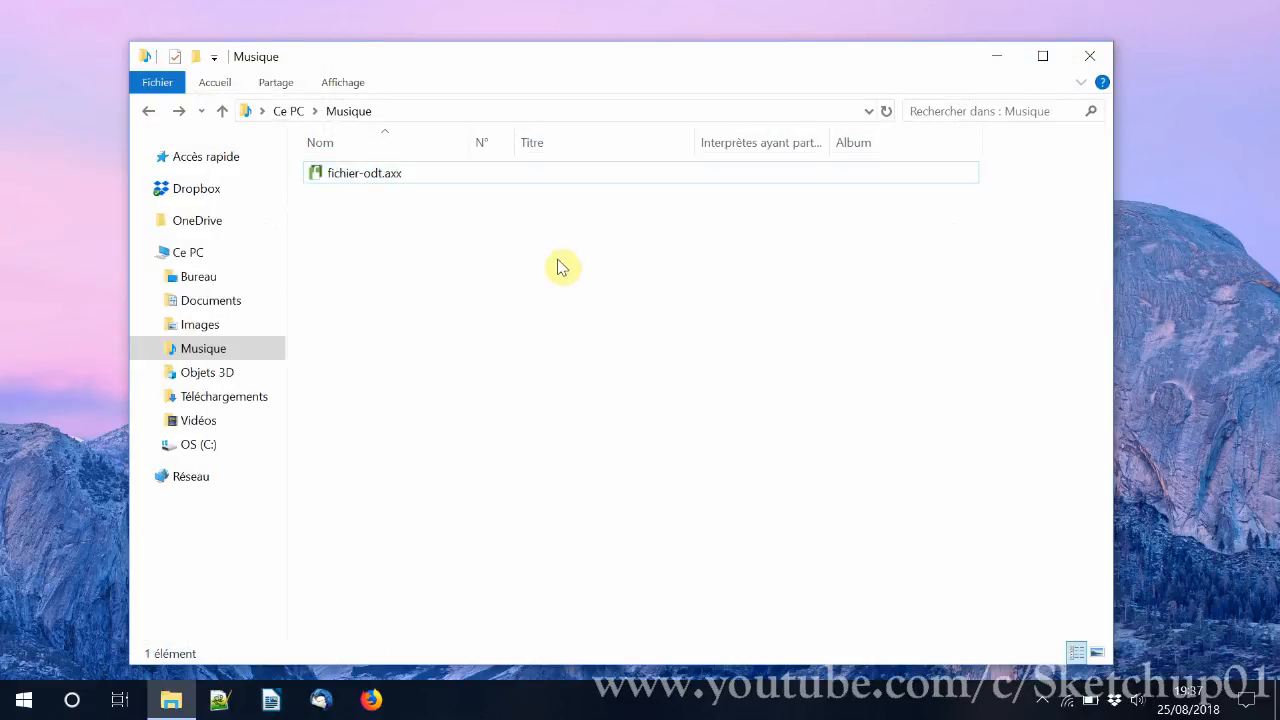
Step: Reopen the encrypted document, enter the text "fdgdgw", and close it with the change saved
key("Return")
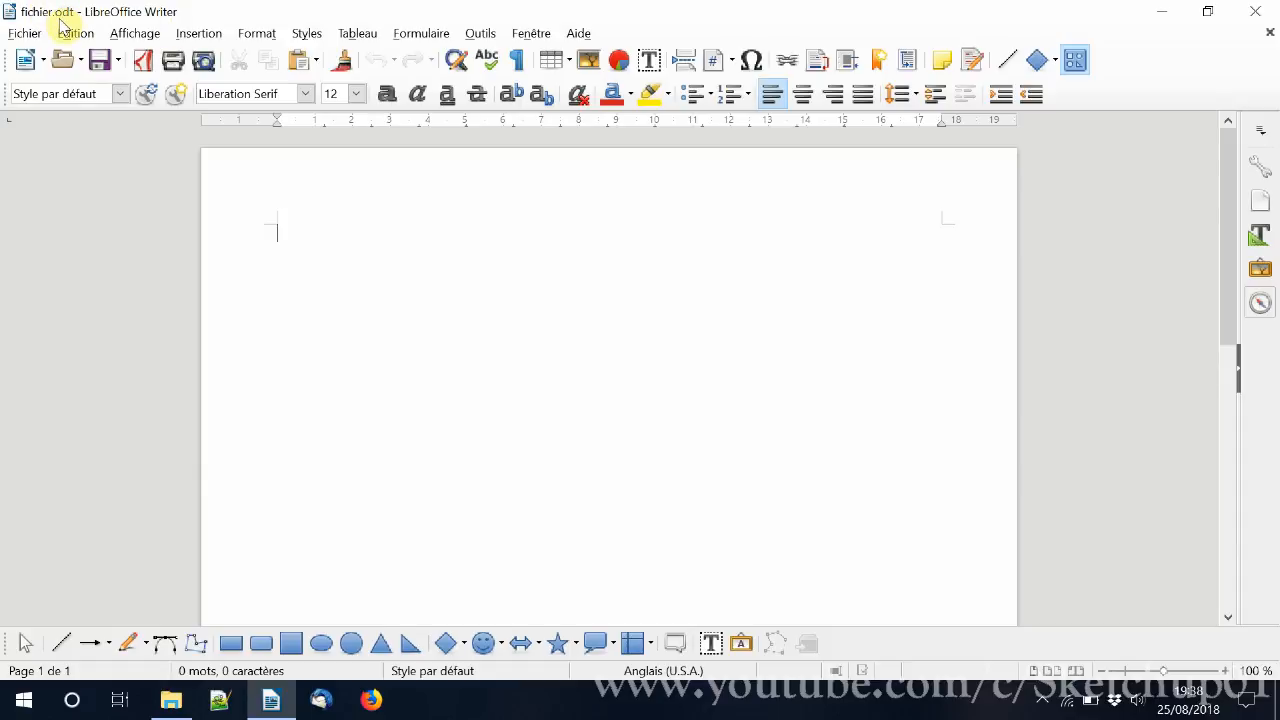
scroll(530, 230, "down", 1)
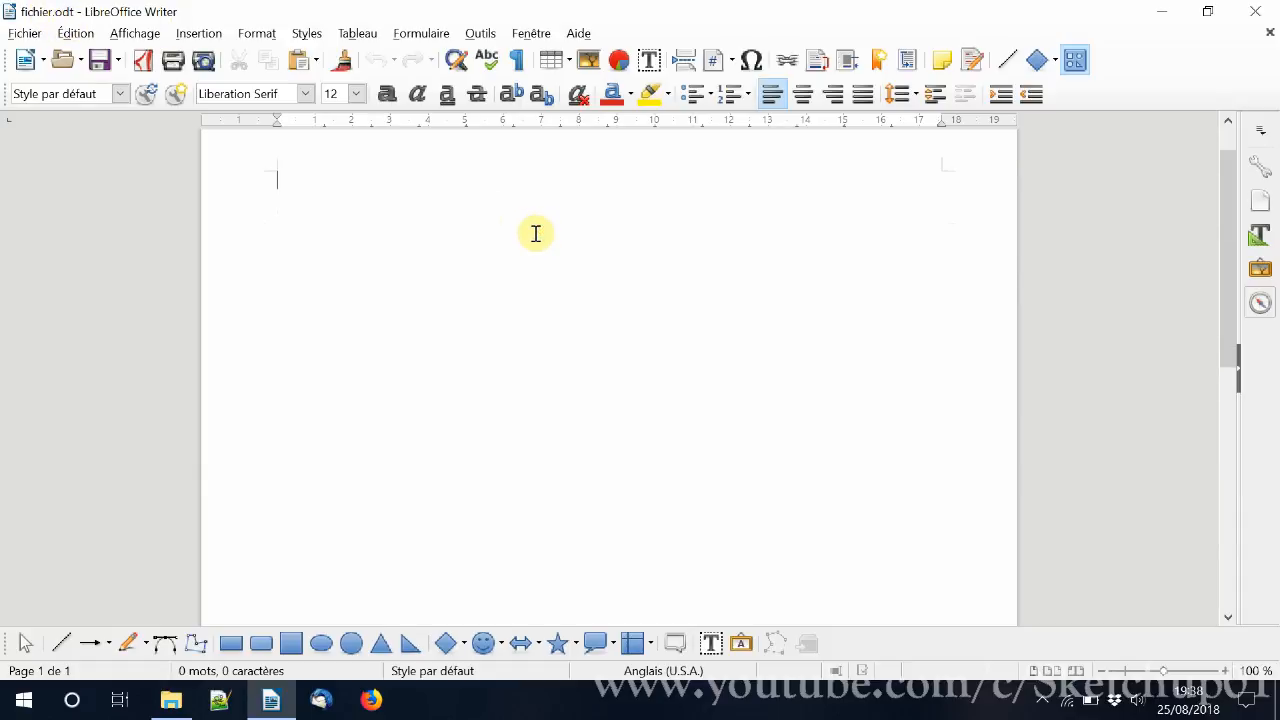
type("fdgdgw")
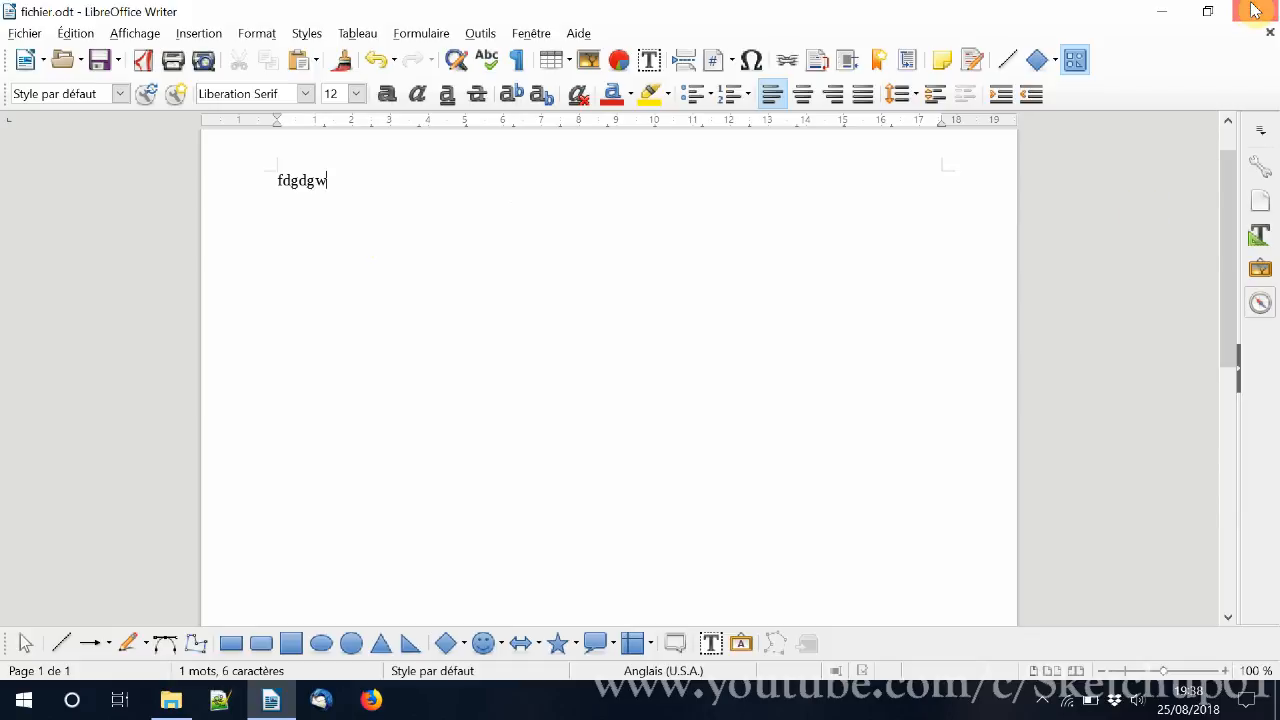
left_click(1253, 10)
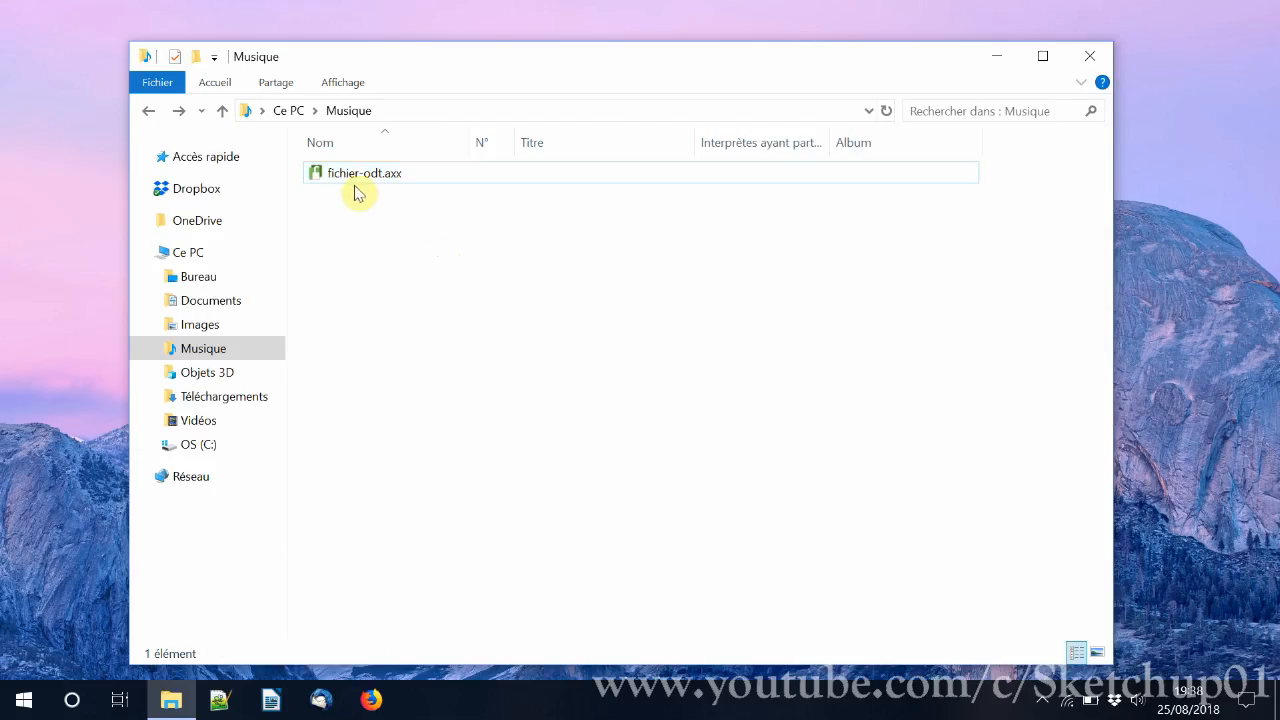
Step: Open fichier-odt.axx again to check the document's text, and close Writer
double_click(365, 178)
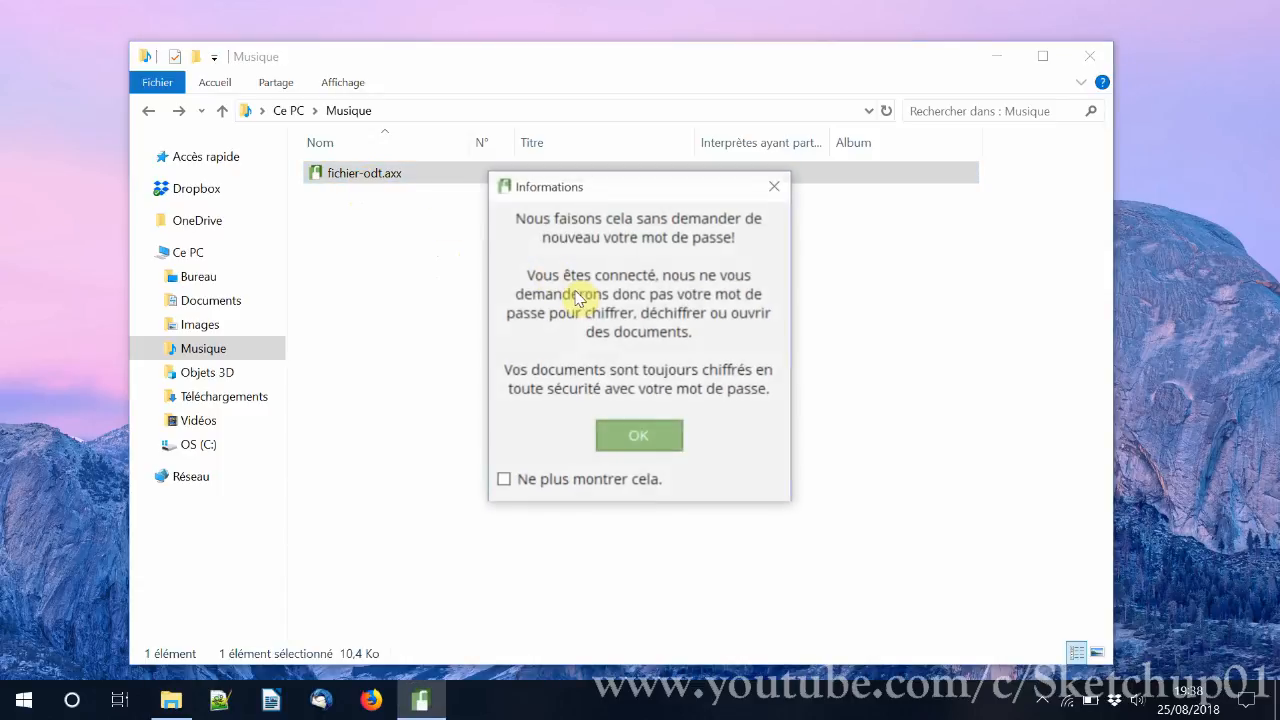
left_click(656, 437)
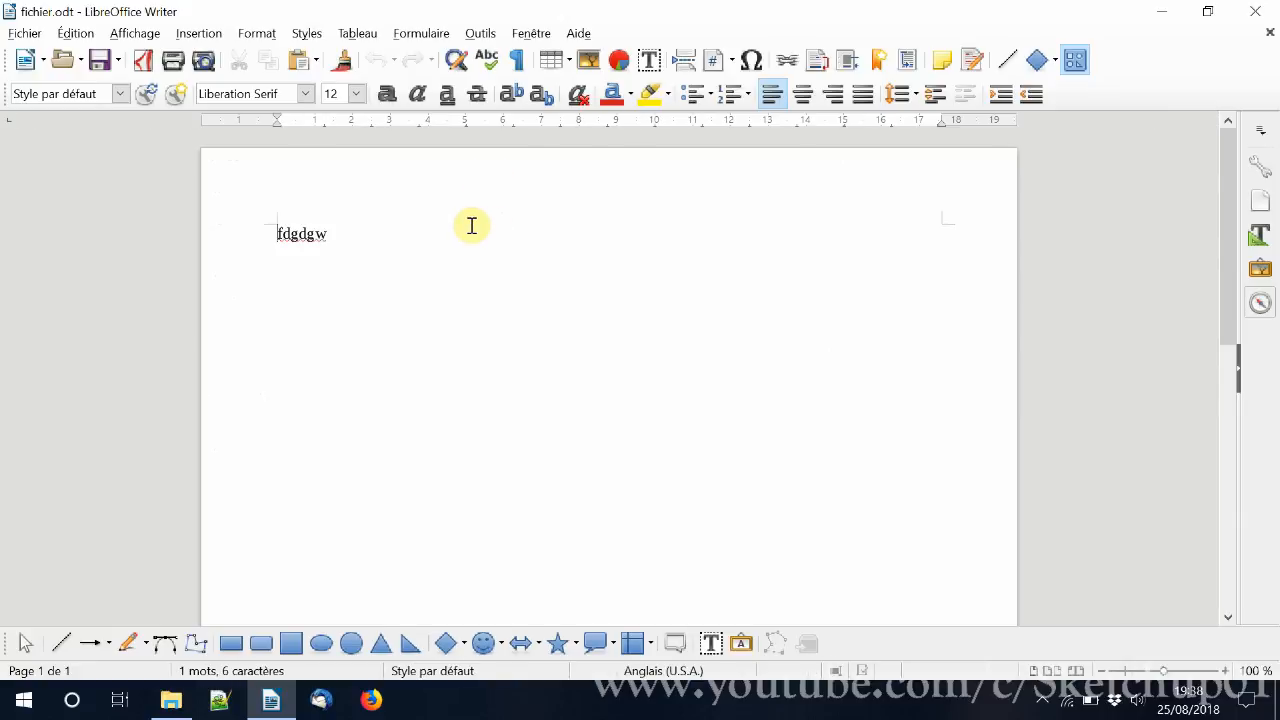
left_click(461, 223)
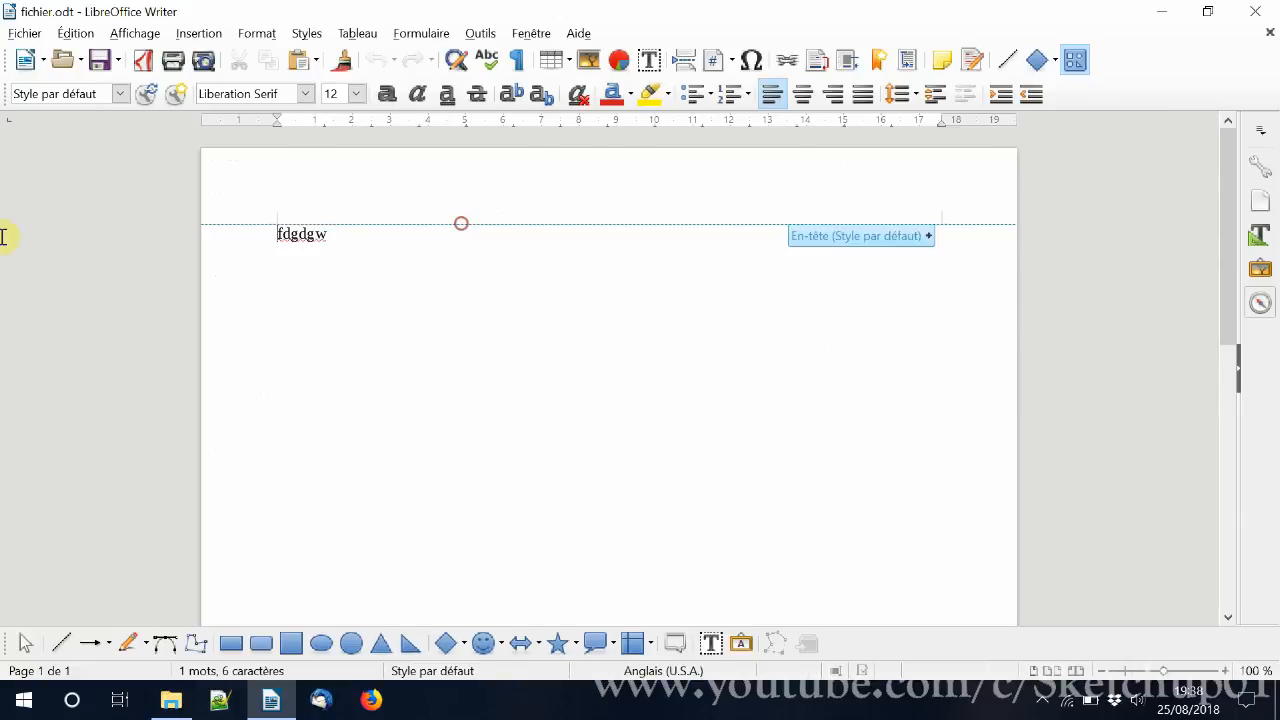
left_click_drag(2, 236, 389, 289)
left_click(455, 290)
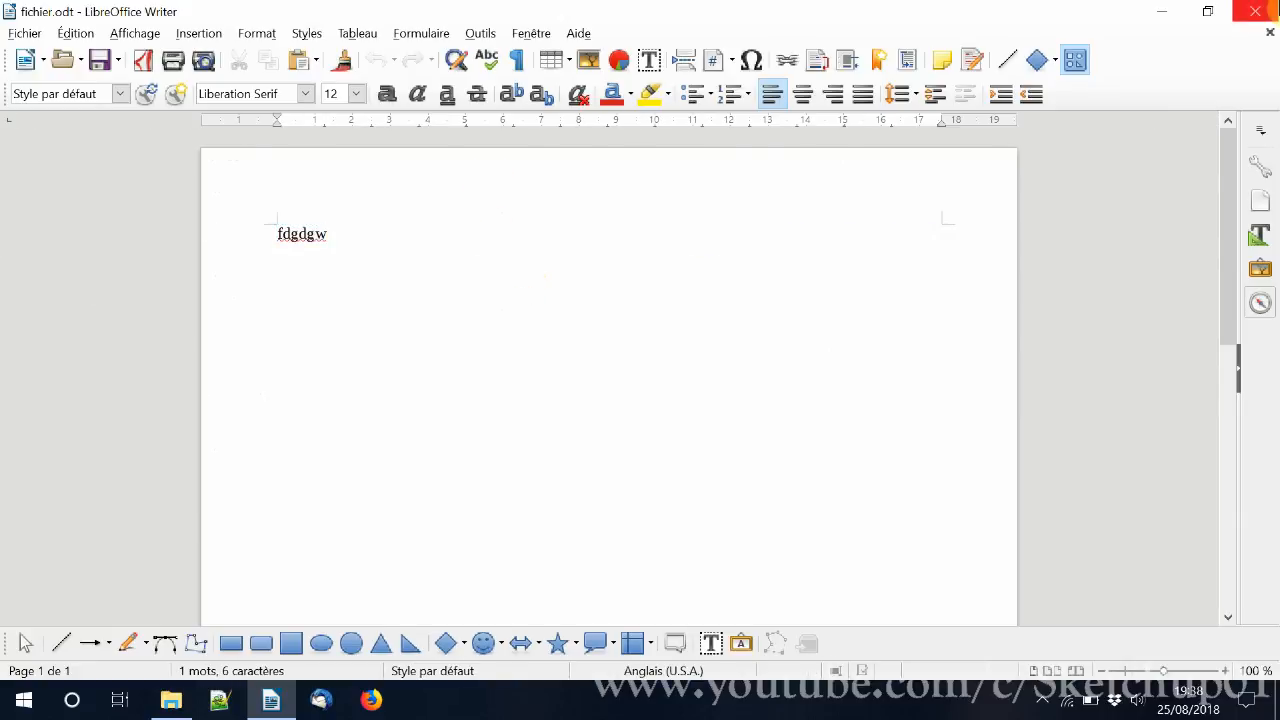
left_click(1262, 10)
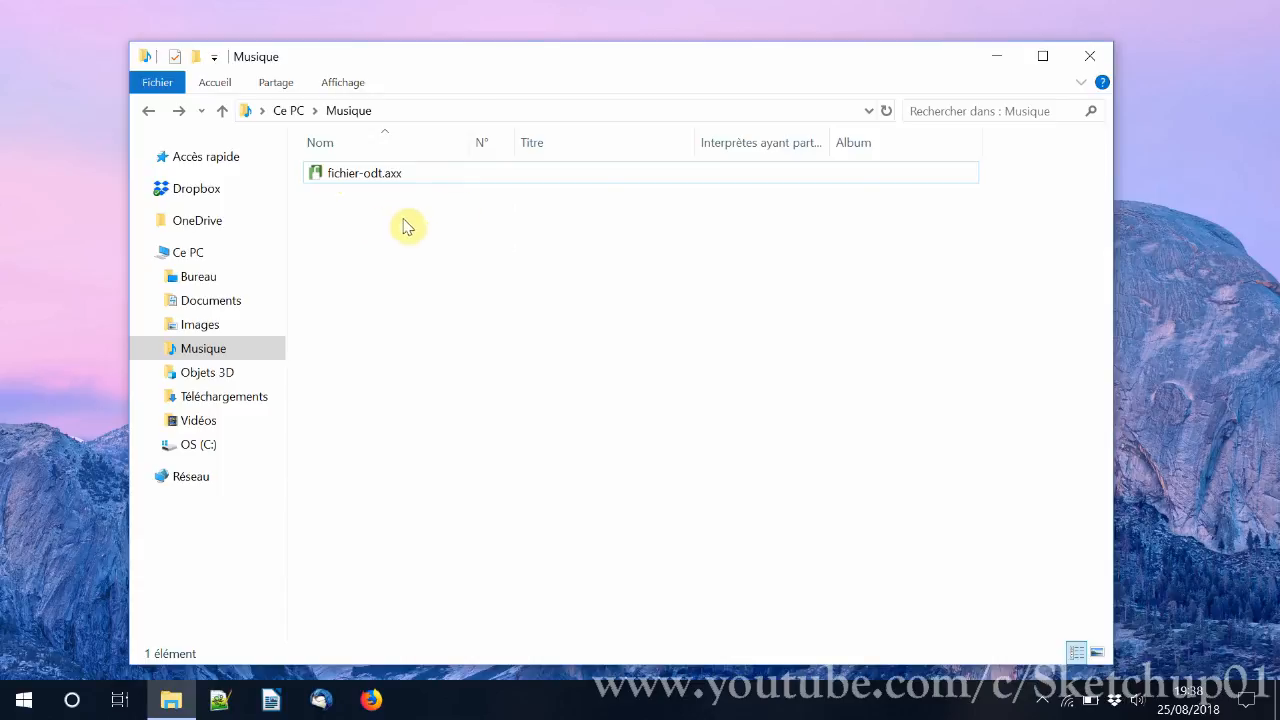
Step: Securely delete fichier-odt.axx with AxCrypt and minimize the Musique folder window
mouse_move(623, 57)
left_mouse_down()
mouse_move(603, 51)
mouse_move(624, 60)
left_mouse_up()
left_click(359, 182)
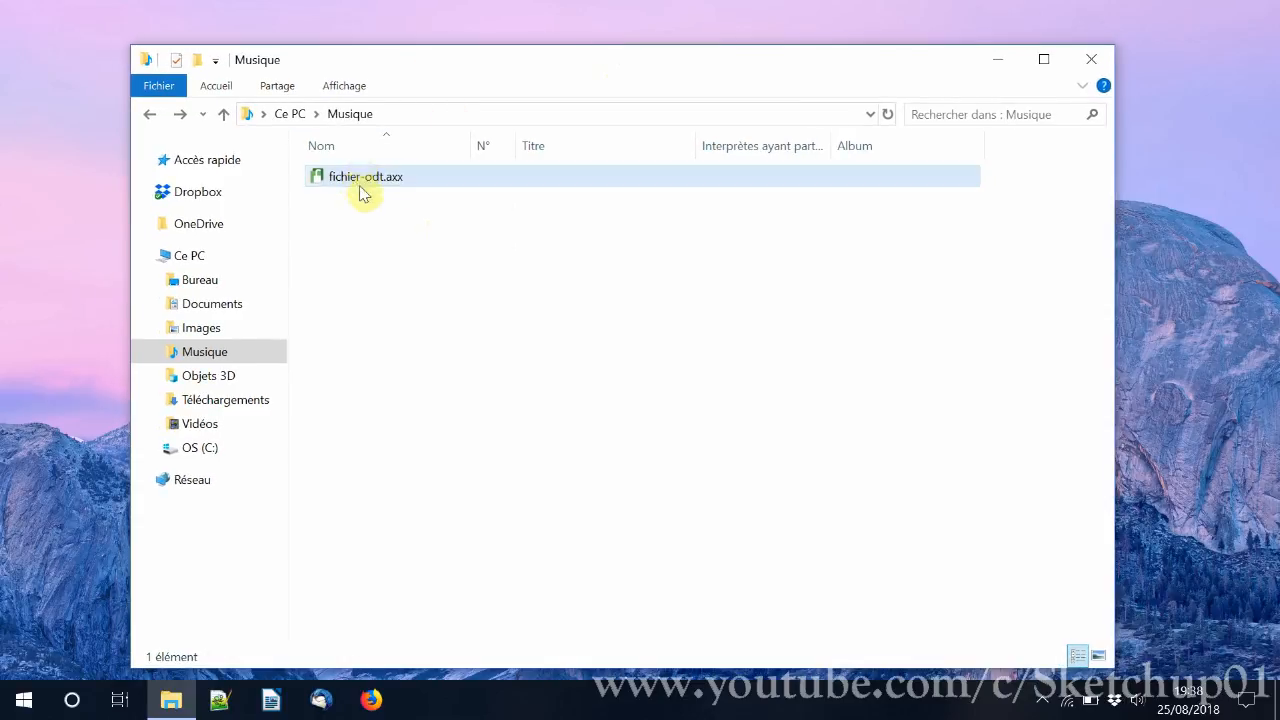
right_click(384, 175)
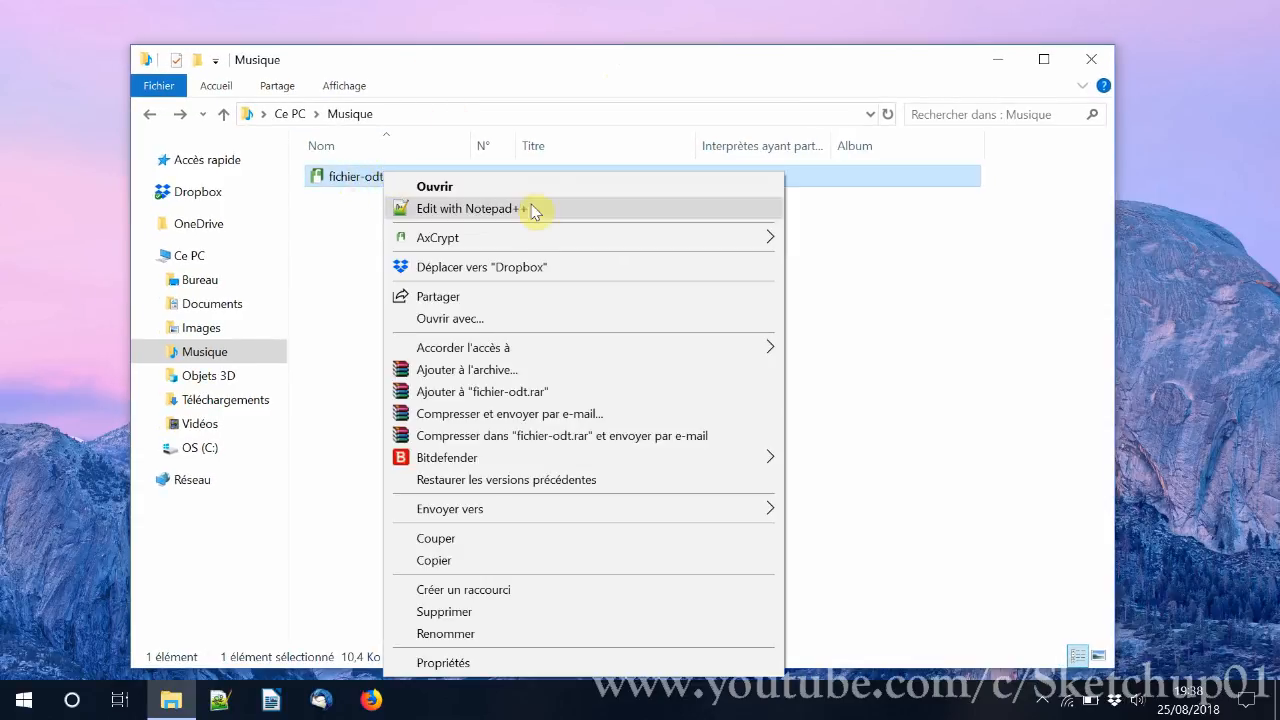
mouse_move(523, 243)
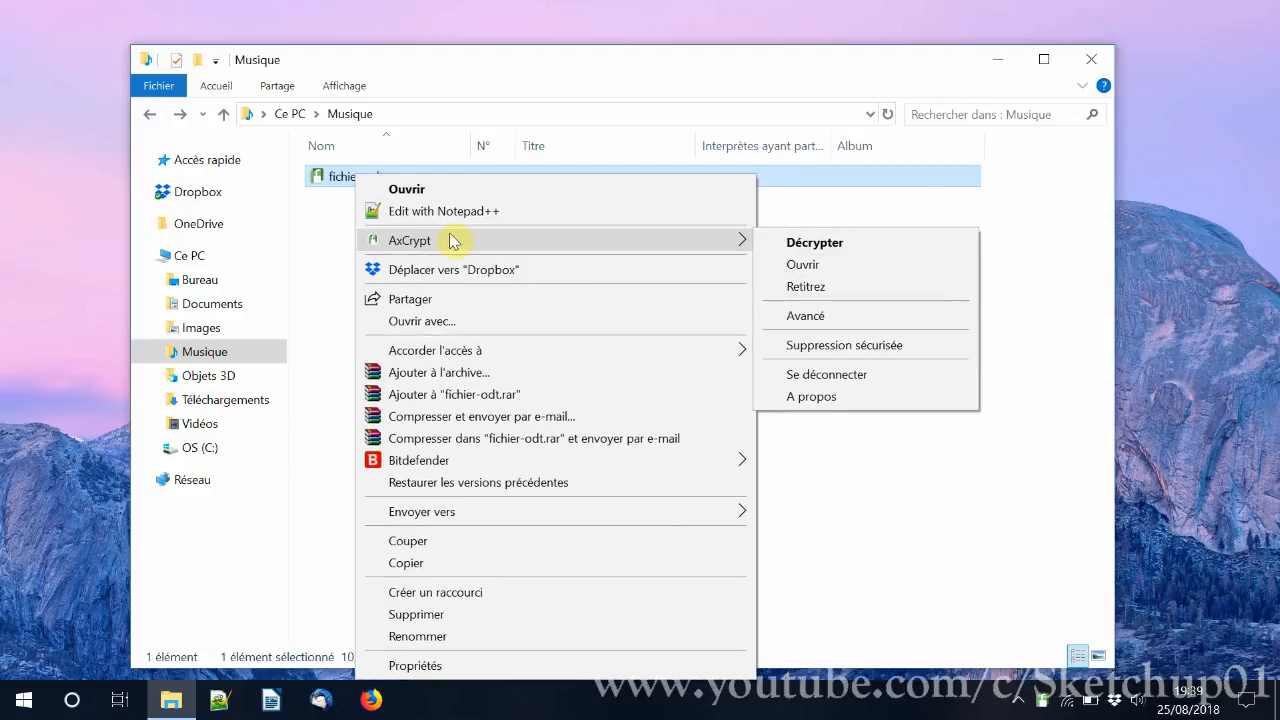
left_click(889, 346)
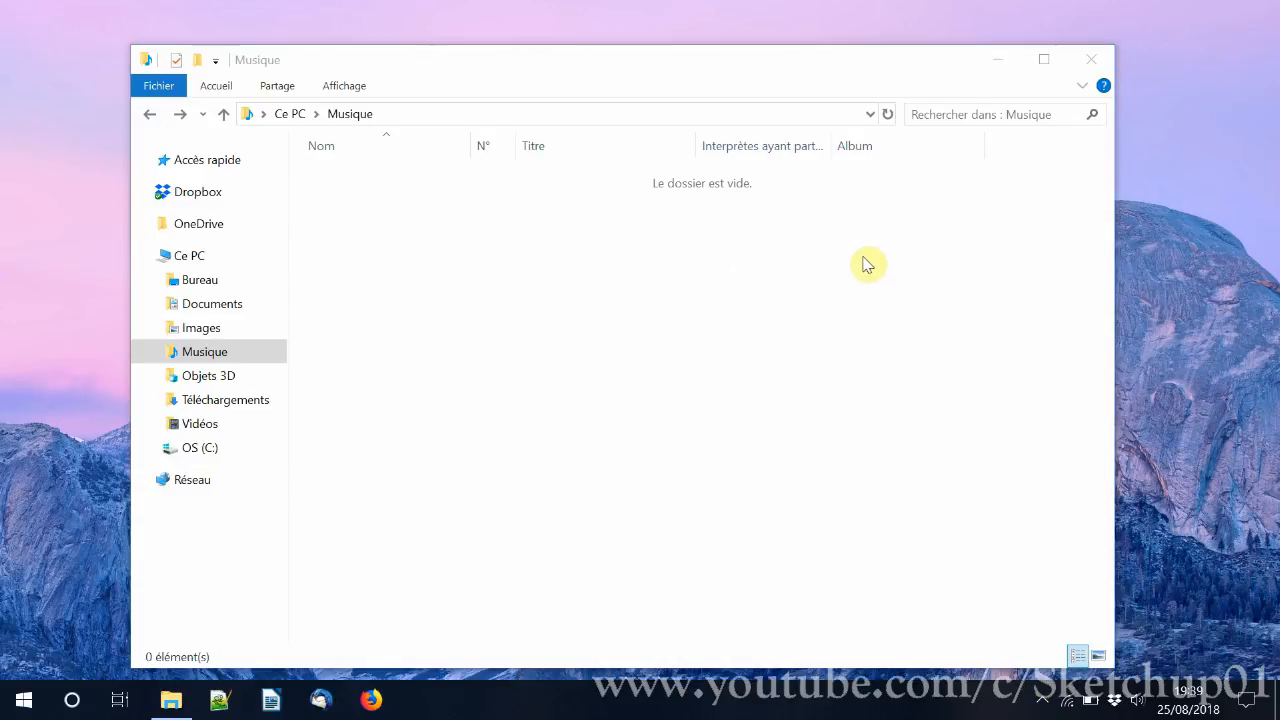
left_click(995, 61)
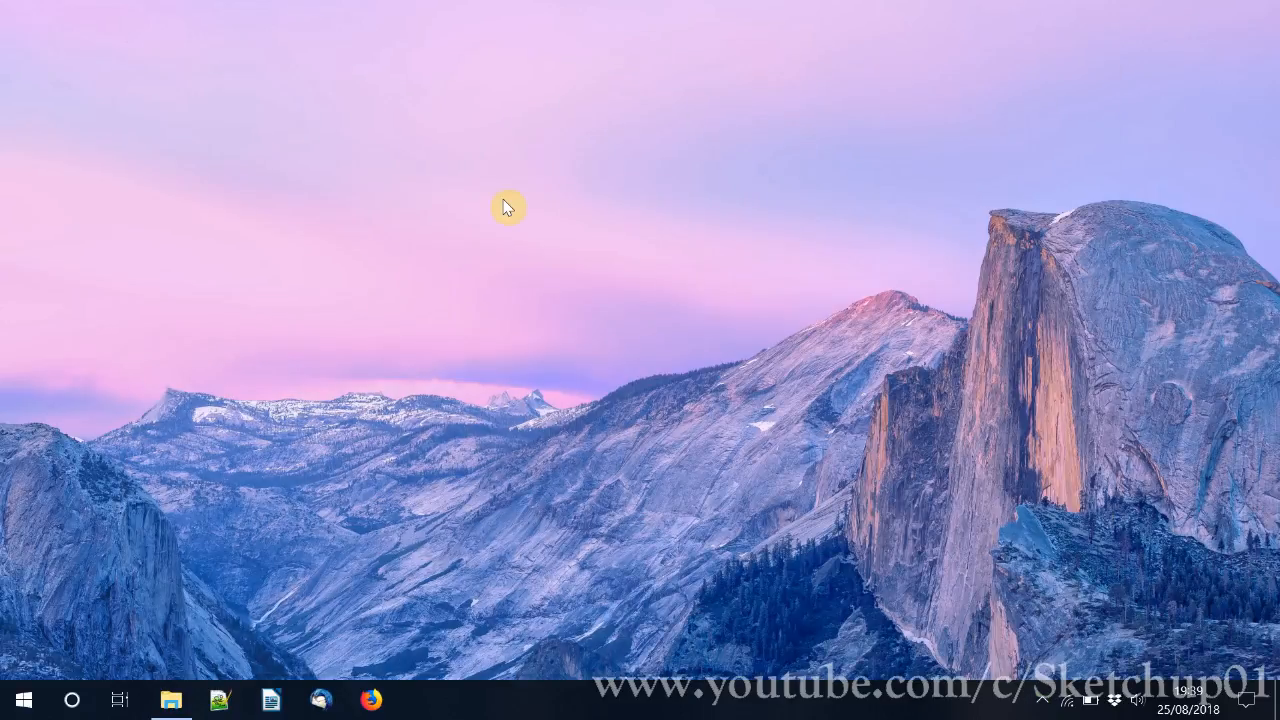